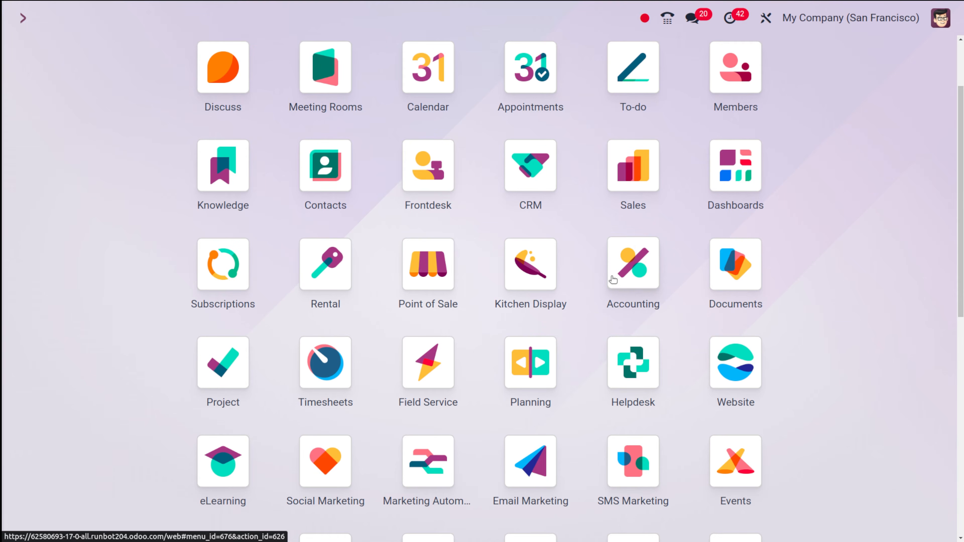
# - Open the Data Cleaning app and go to its deduplication rules configuration
pyautogui.scroll(-1, 613, 279)
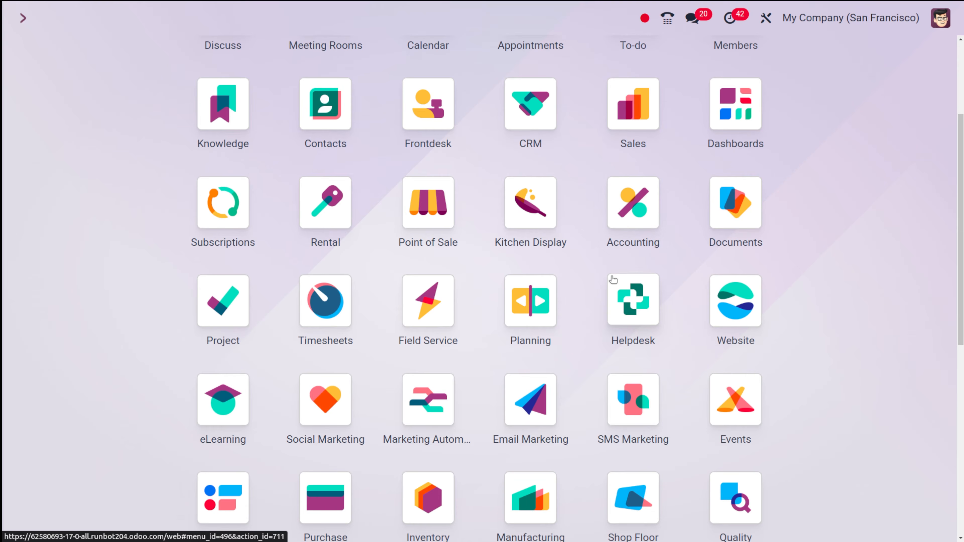
pyautogui.scroll(3, 518, 192)
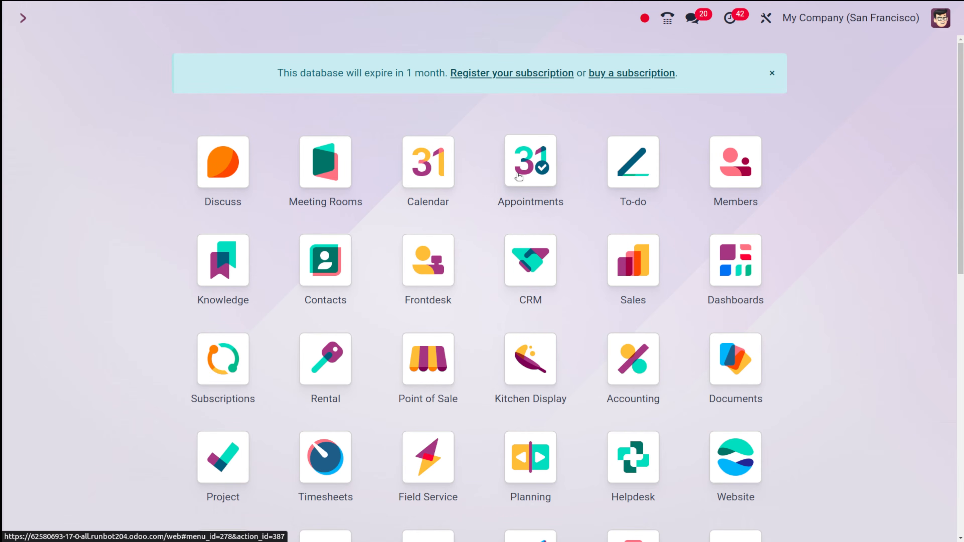
pyautogui.write('dat')
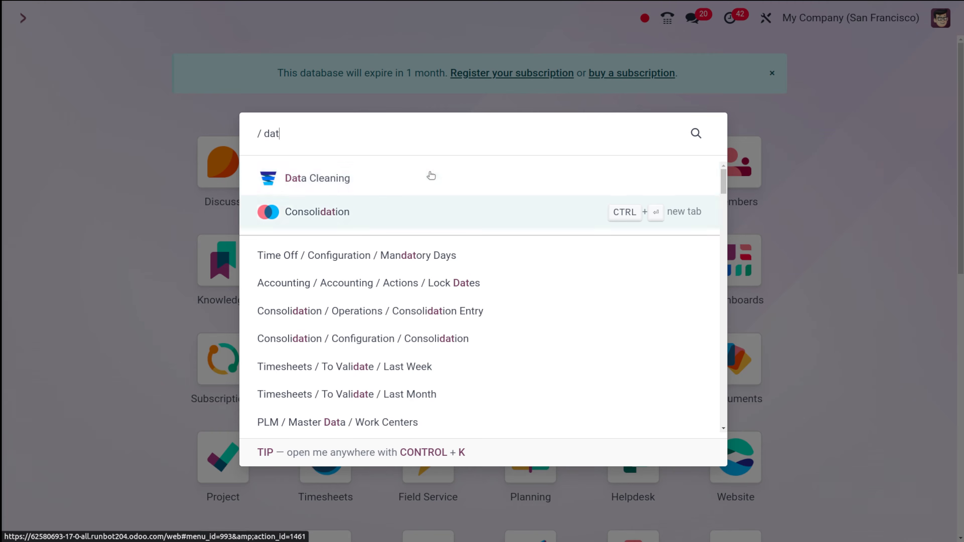
pyautogui.click(408, 184)
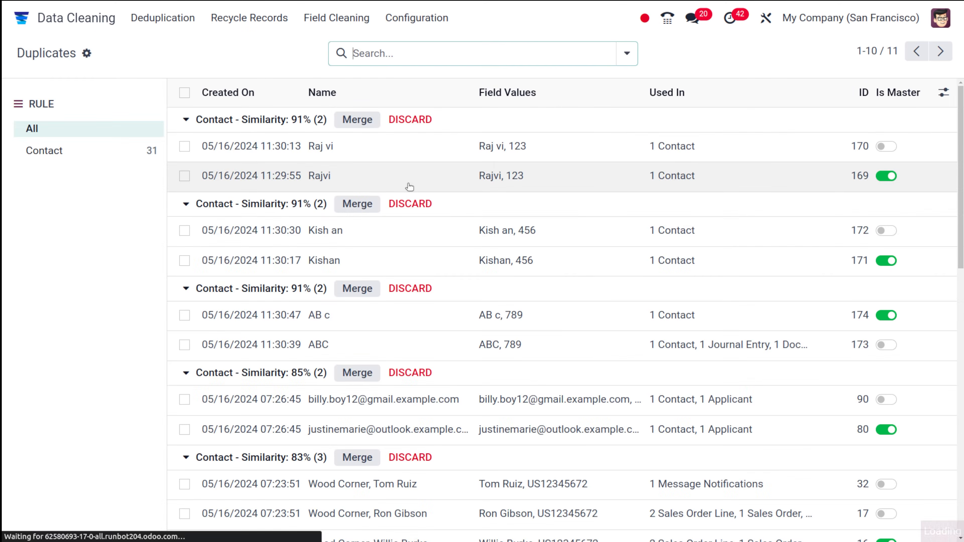
pyautogui.click(428, 27)
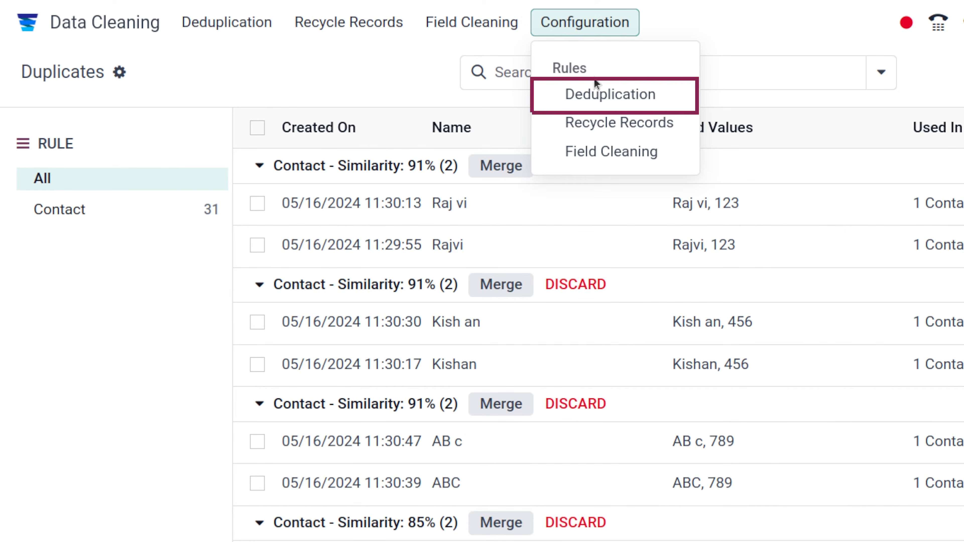
pyautogui.click(615, 94)
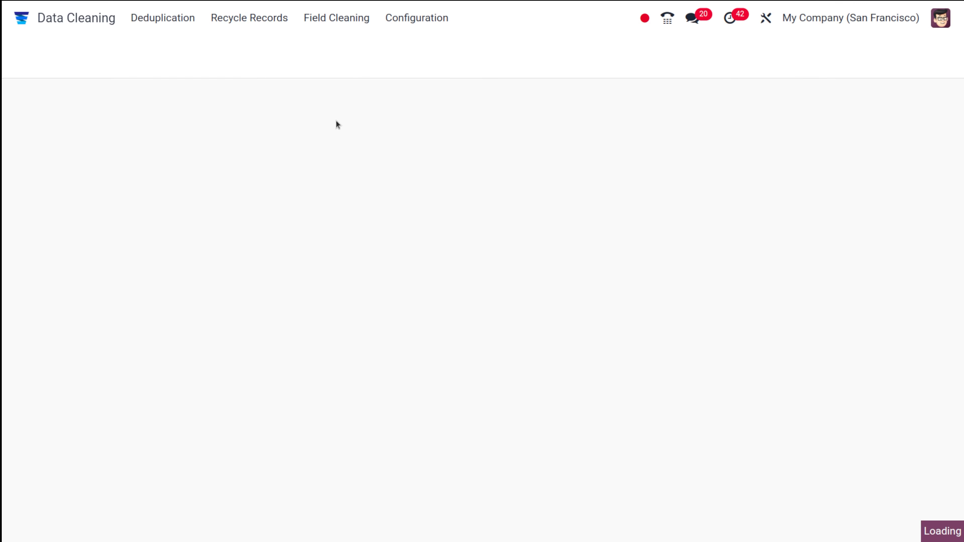
# - Create a new deduplication rule with Lead/Opportunity as its model
pyautogui.click(23, 63)
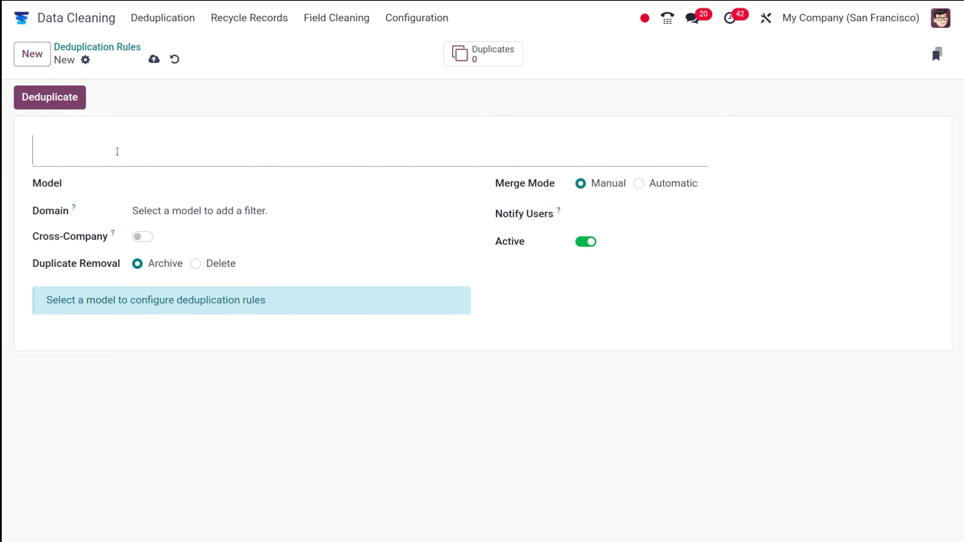
pyautogui.click(143, 184)
pyautogui.write('le')
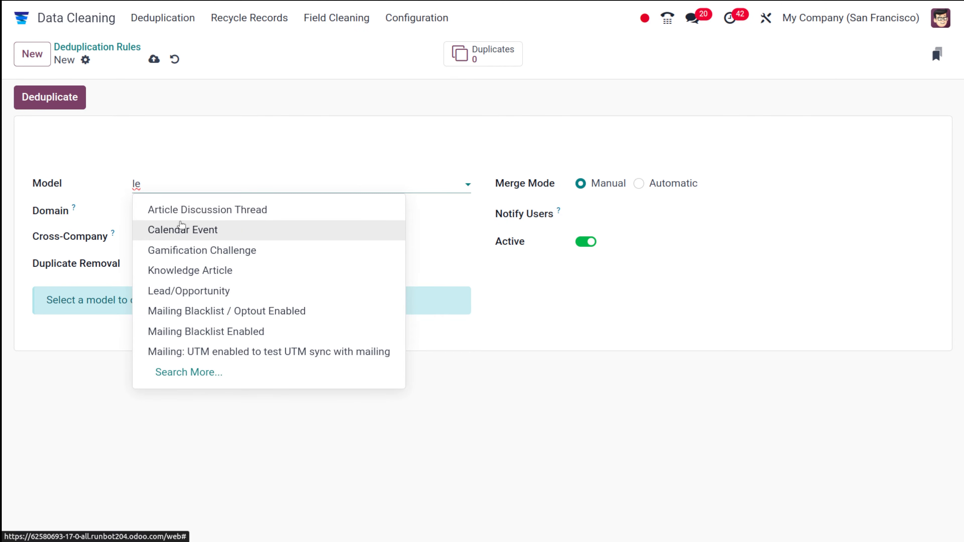
pyautogui.click(184, 291)
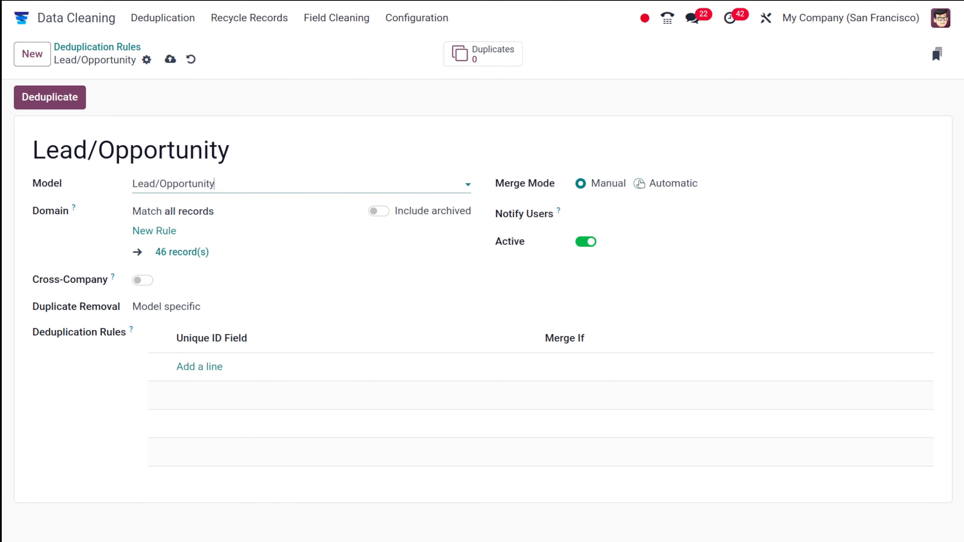
# - Add the administrator as the user to notify for the Lead/Opportunity rule
pyautogui.click(419, 183)
pyautogui.click(622, 215)
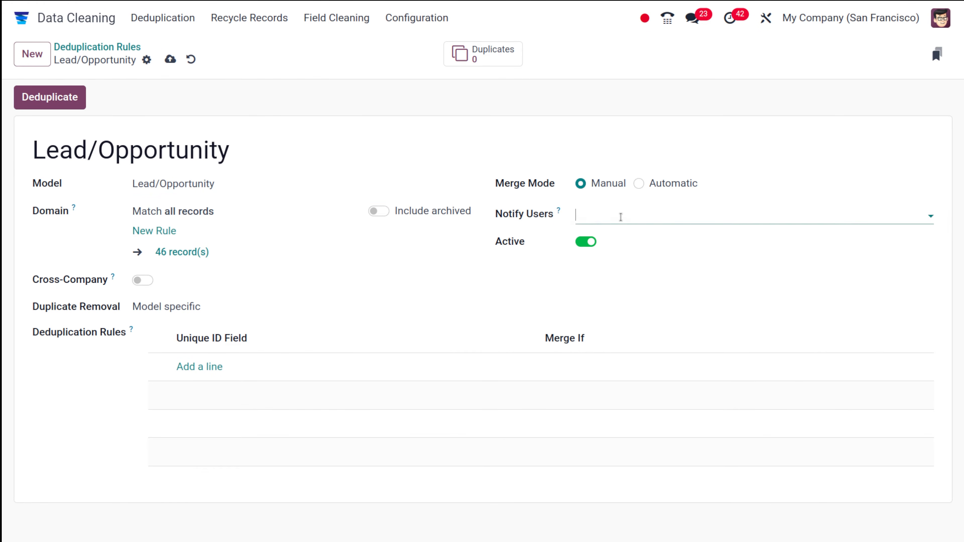
pyautogui.click(623, 235)
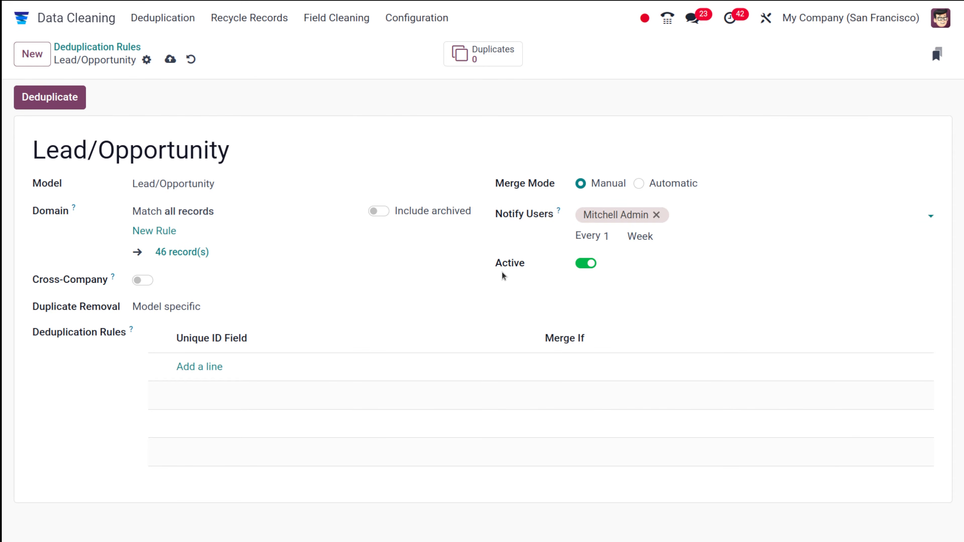
pyautogui.moveTo(558, 209)
pyautogui.moveTo(115, 279)
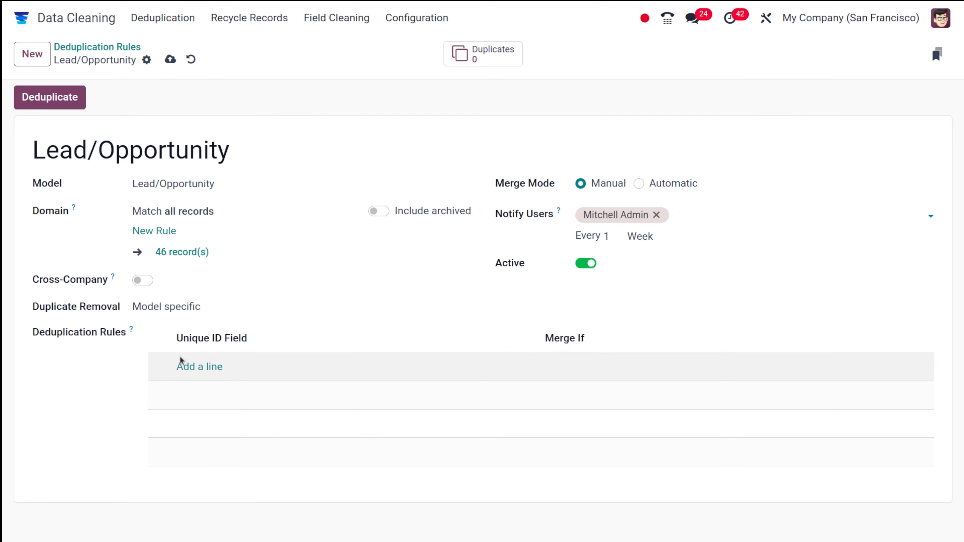
# - Add a deduplication rule line with Email (Lead/Opportunity) as the unique ID field
pyautogui.click(203, 367)
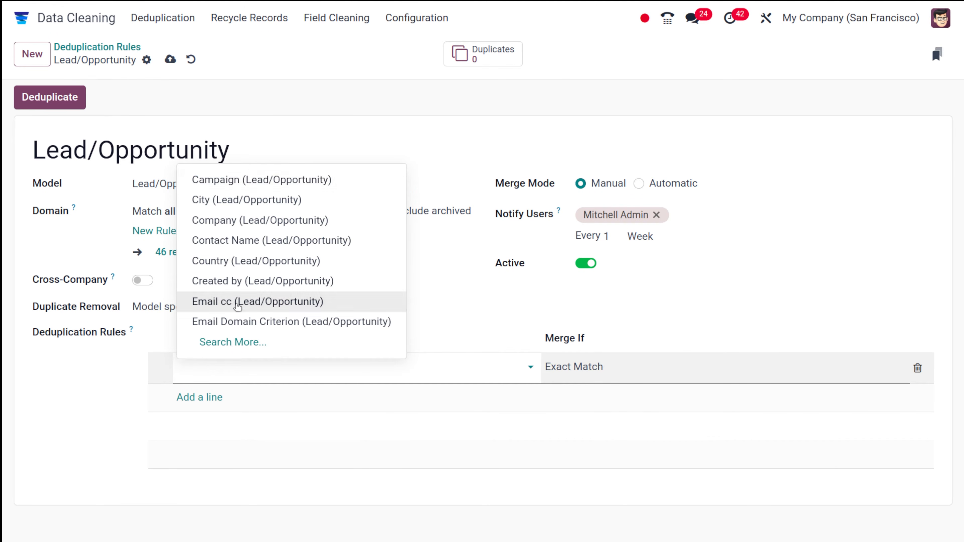
pyautogui.write('en')
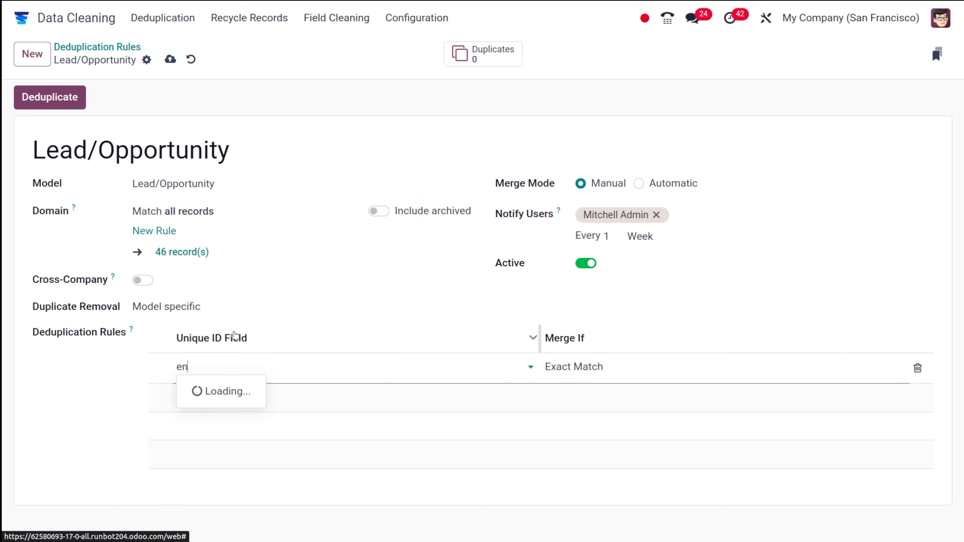
pyautogui.write('ma')
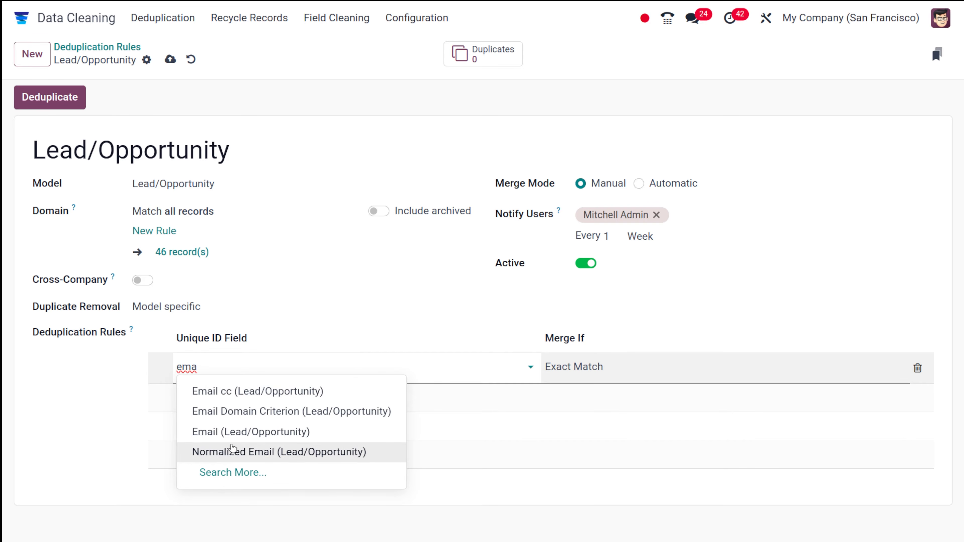
pyautogui.click(234, 435)
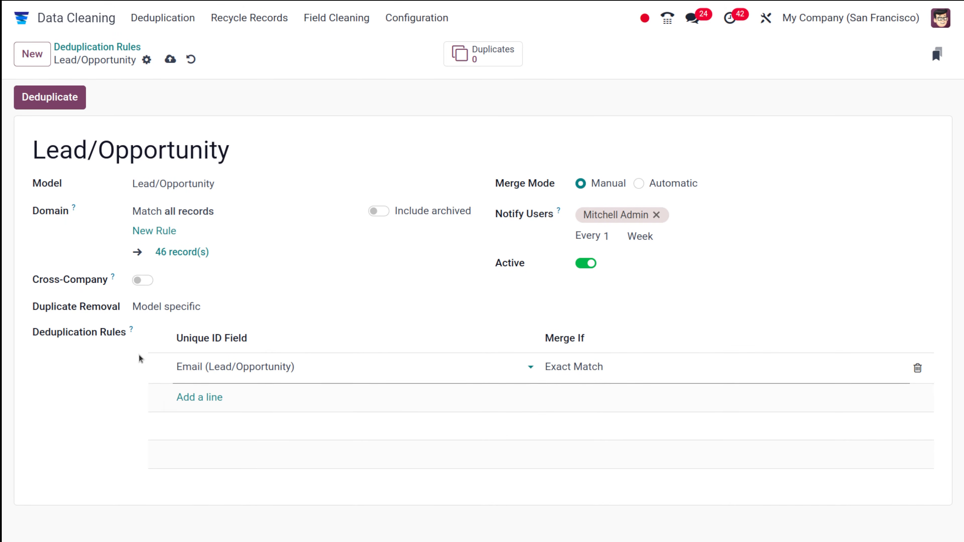
# - Add a second rule line with Phone (Lead/Opportunity) as the unique ID field and save the rule
pyautogui.click(192, 399)
pyautogui.write('p')
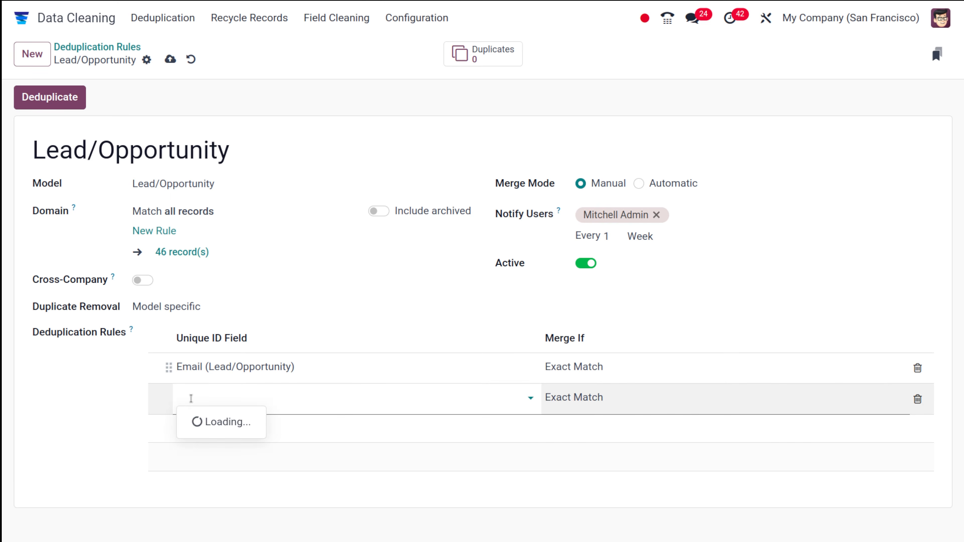
pyautogui.write('h')
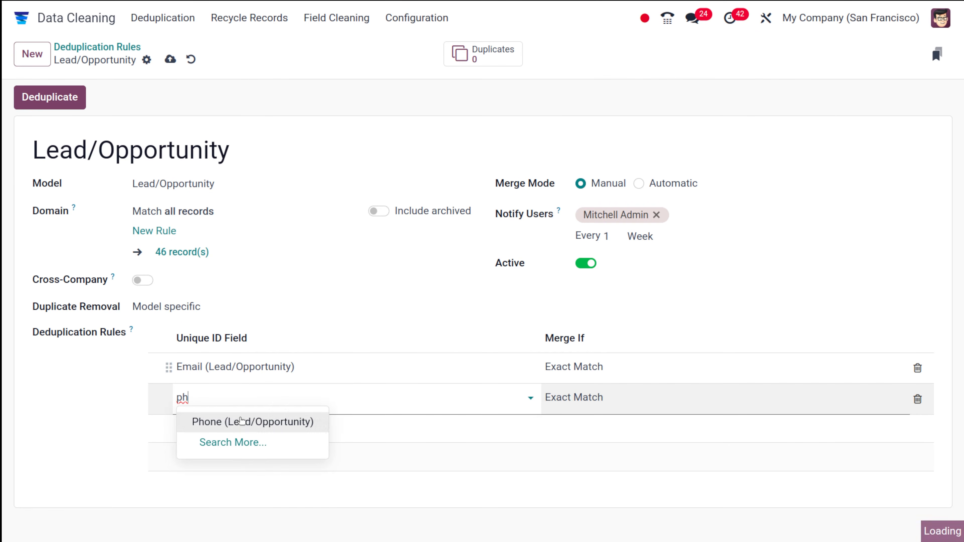
pyautogui.click(238, 421)
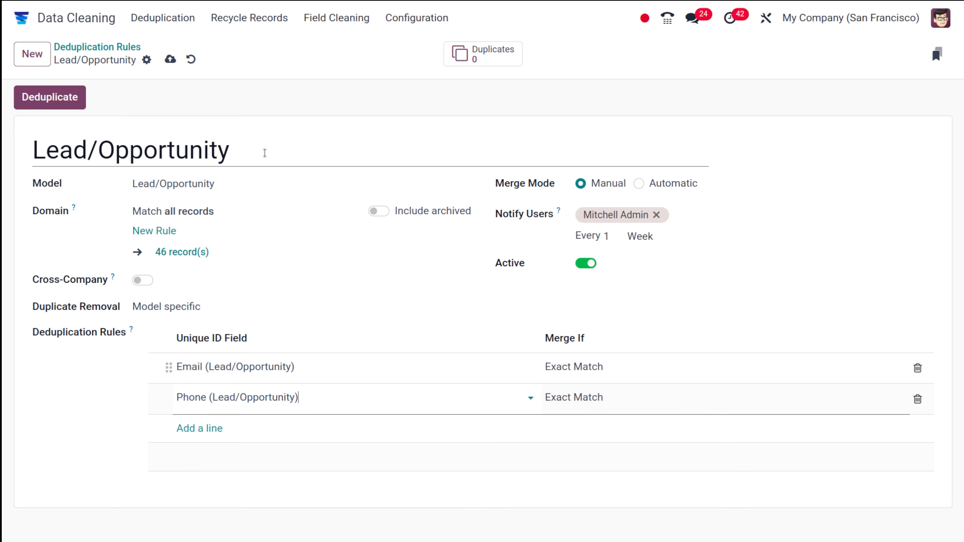
pyautogui.click(170, 60)
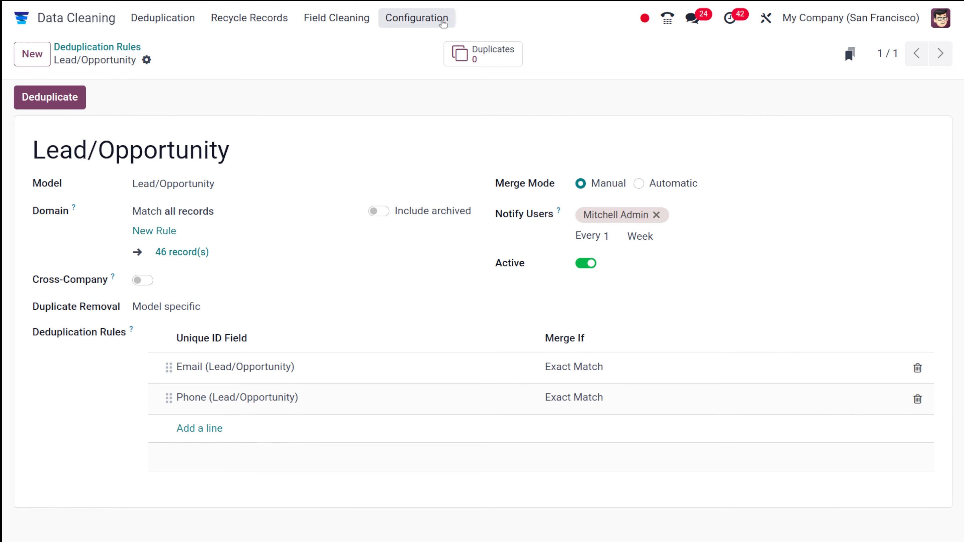
# - Run deduplication for the Lead/Opportunity rule and review the groups of duplicate records
pyautogui.click(66, 108)
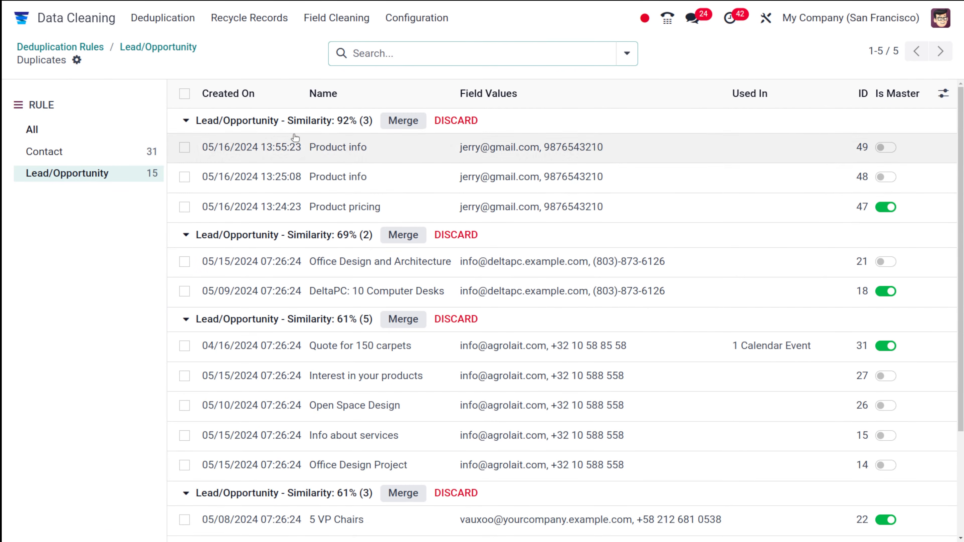
pyautogui.scroll(-3, 383, 449)
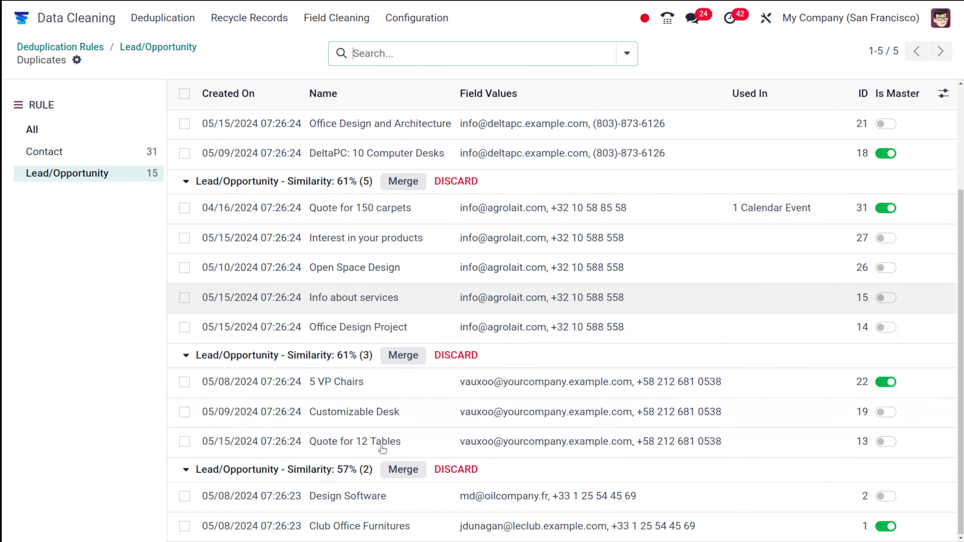
pyautogui.scroll(3, 379, 448)
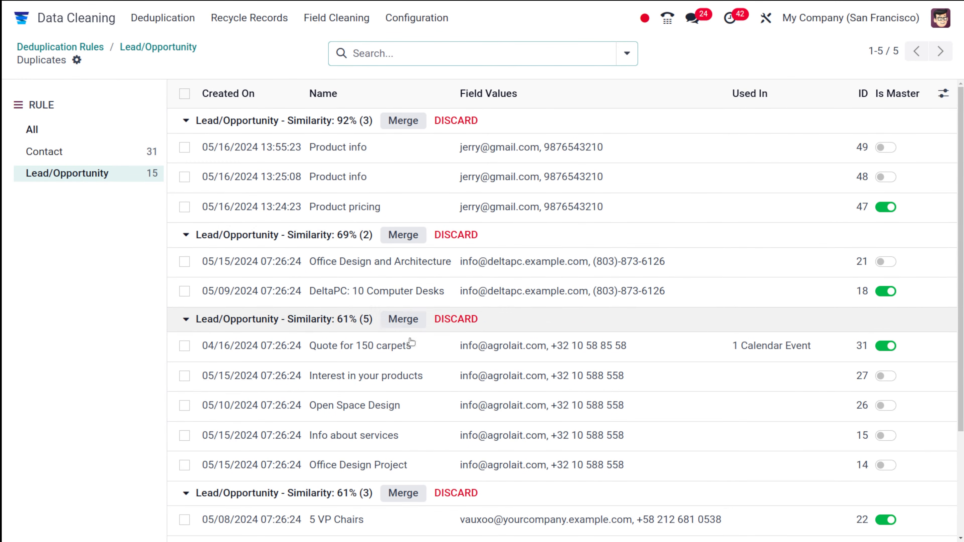
pyautogui.scroll(-3, 404, 466)
pyautogui.scroll(3, 404, 467)
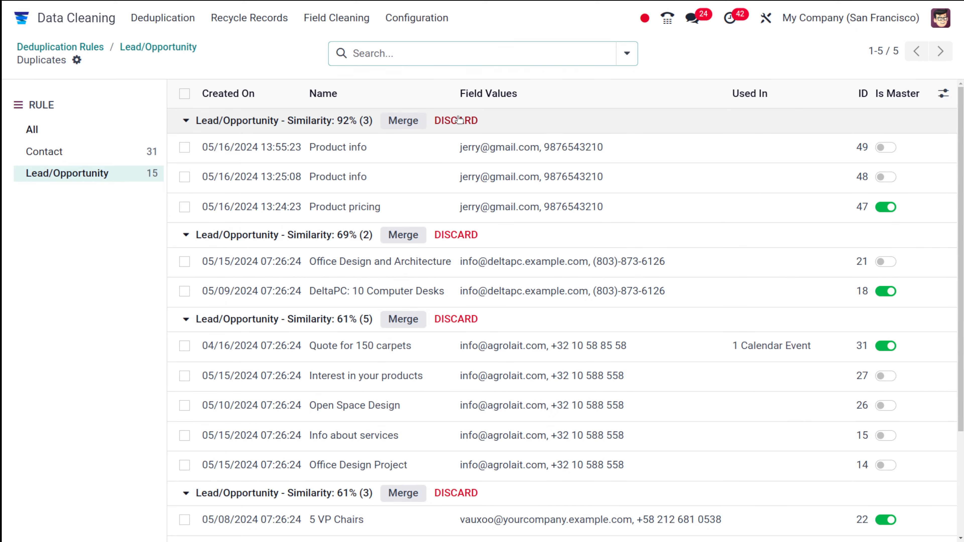
# - Merge the duplicate group of Product info and Product pricing leads, confirm the merge and dismiss the notification
pyautogui.click(413, 122)
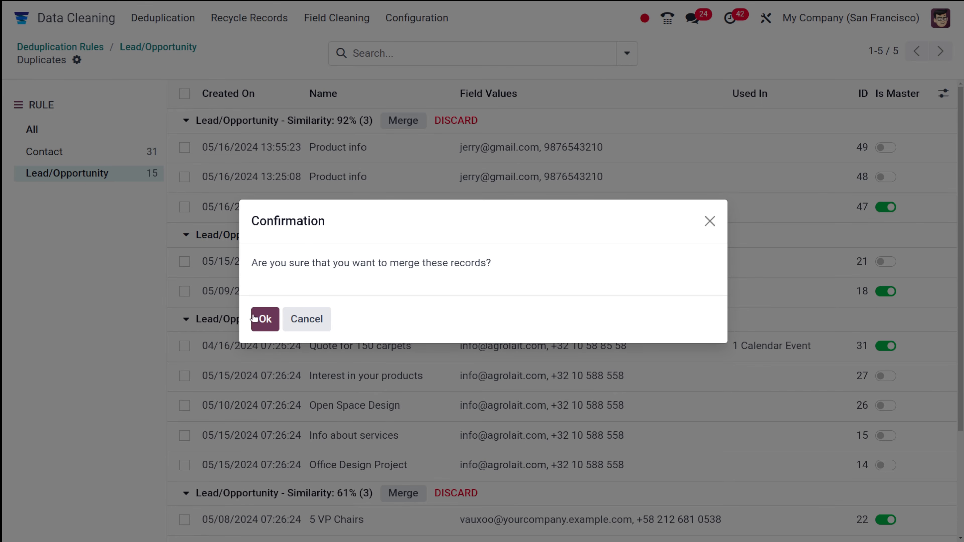
pyautogui.click(265, 318)
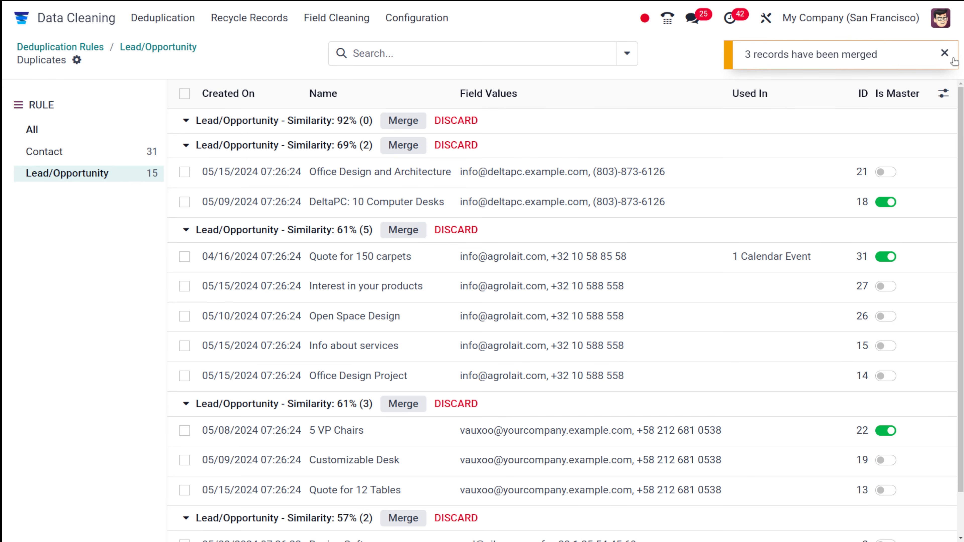
pyautogui.click(945, 53)
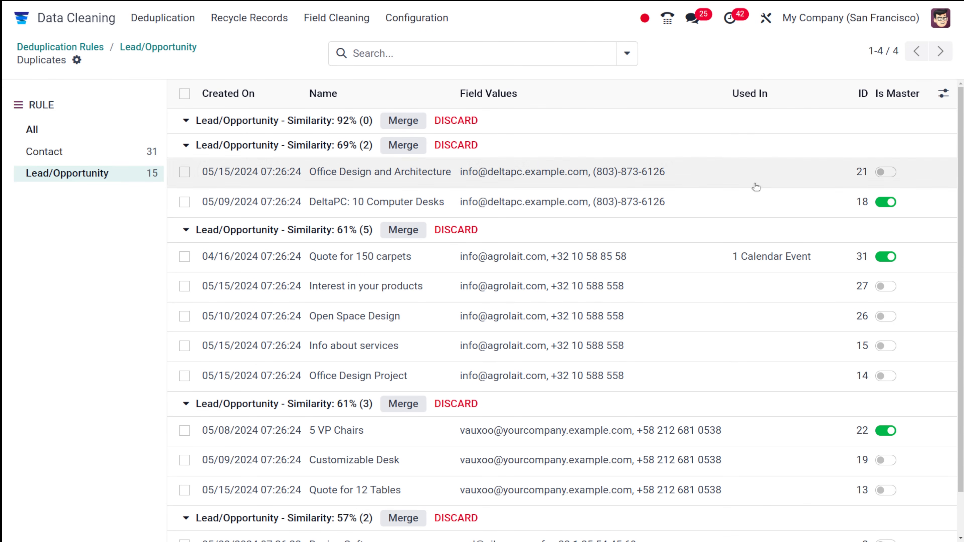